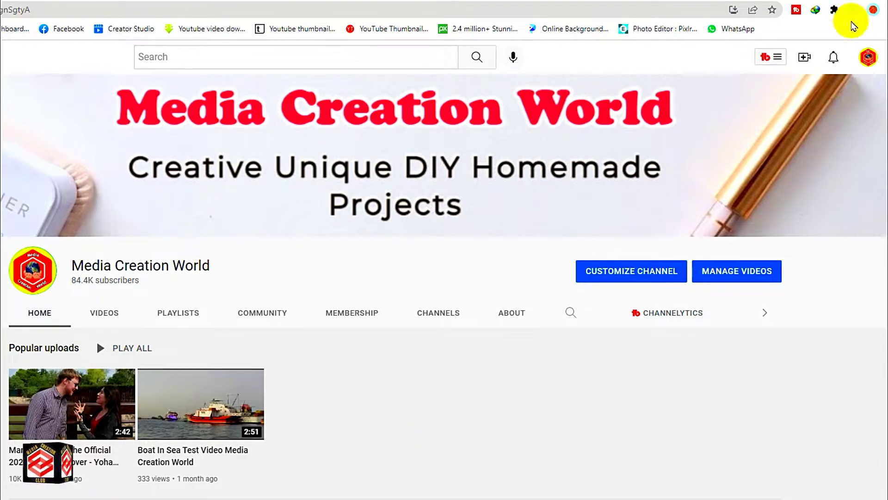
Step: Switch to YouTube Studio from the account menu and open Settings, showing the USD default currency
click(867, 58)
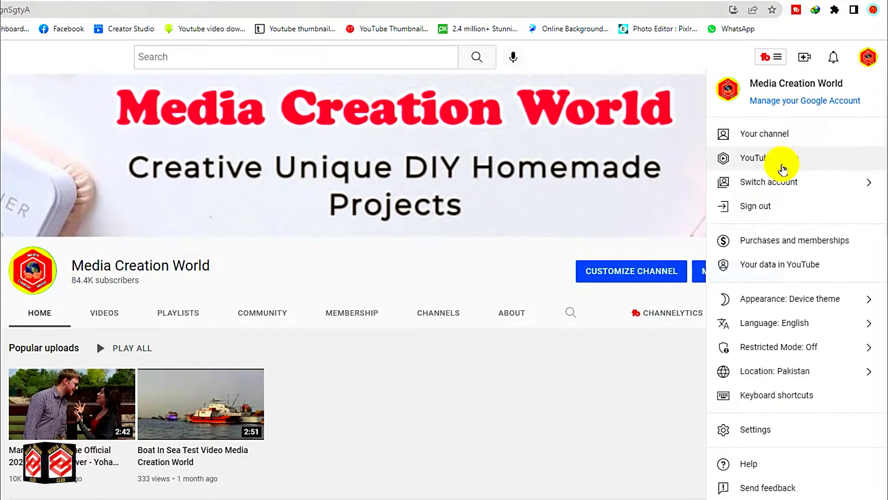
click(782, 168)
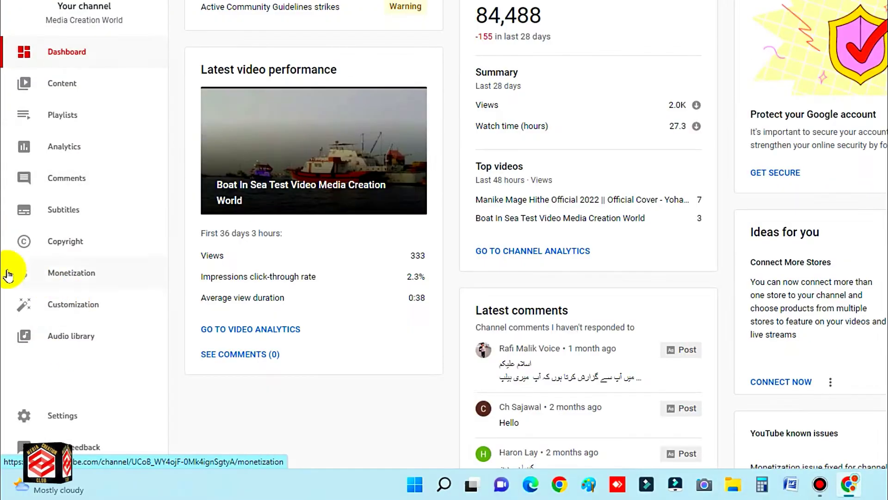
click(49, 423)
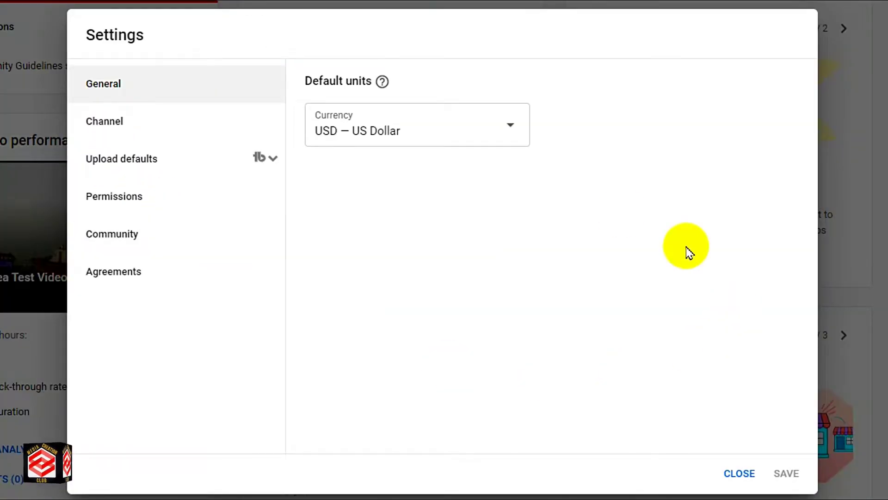
Step: Follow the Permissions settings' MANAGE PERMISSIONS link to the Media Creation World Brand Account page
click(113, 200)
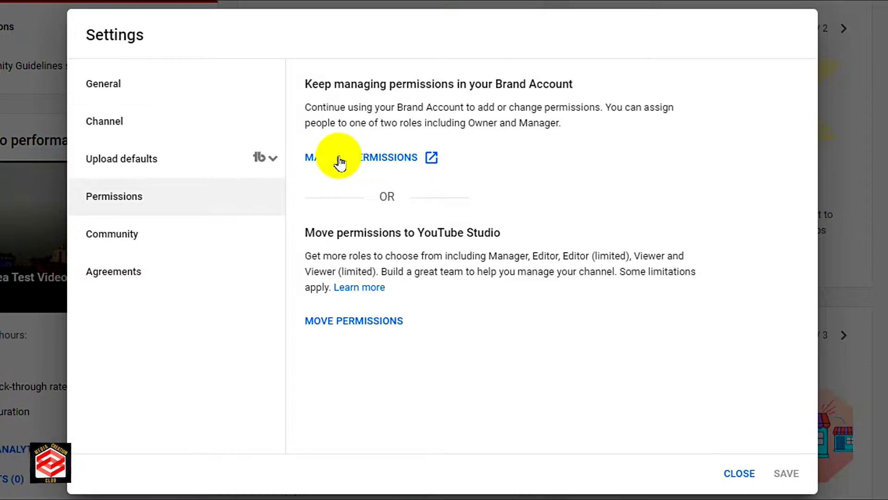
click(359, 164)
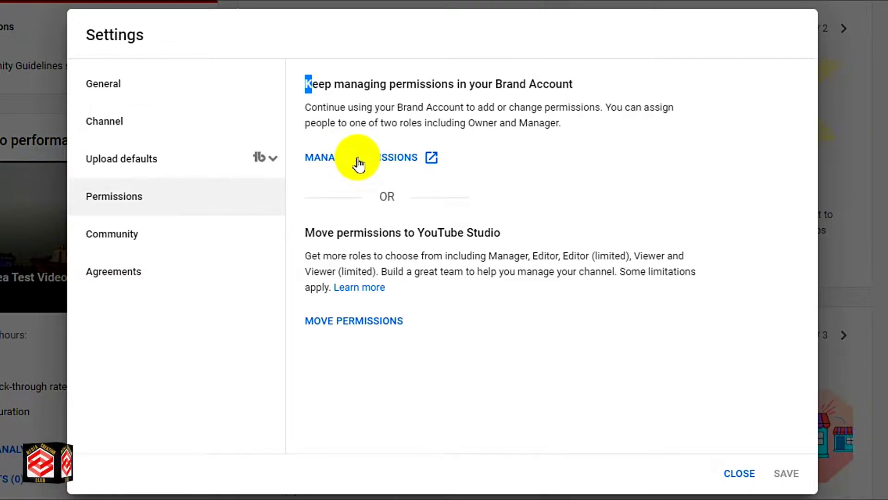
click(359, 164)
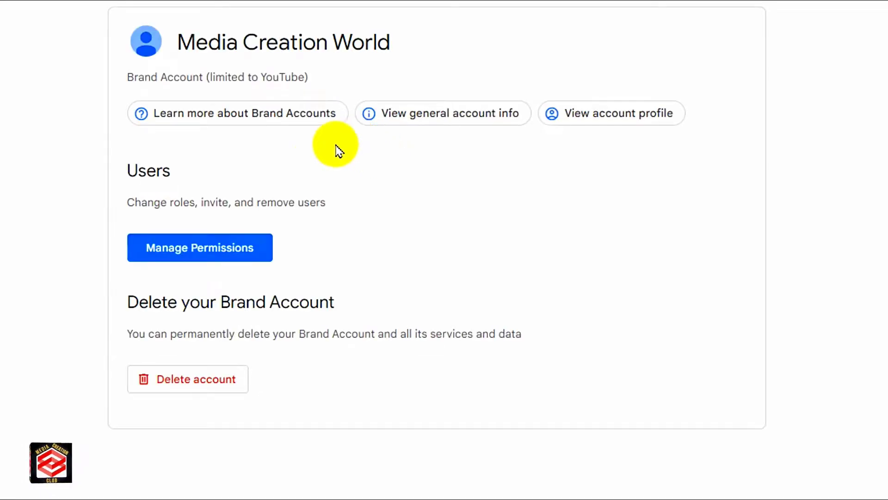
Step: Pass the identity verification and open the Brand Account's Manage permissions user list
click(178, 250)
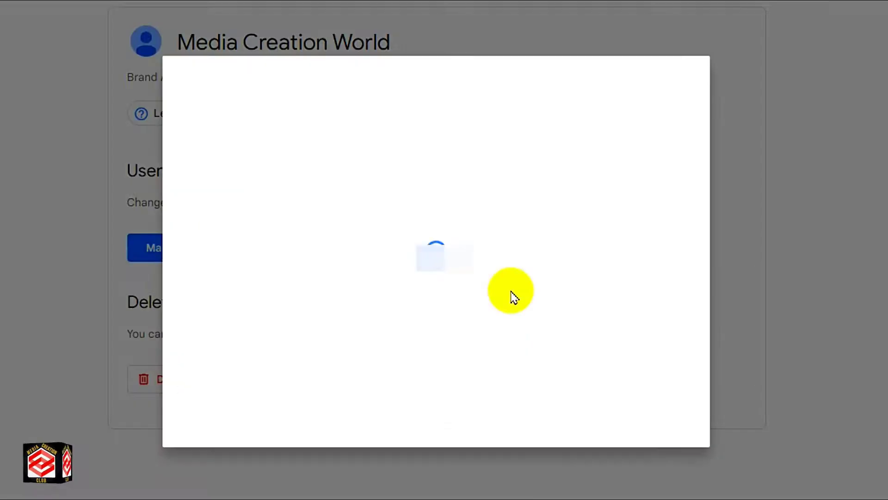
click(562, 358)
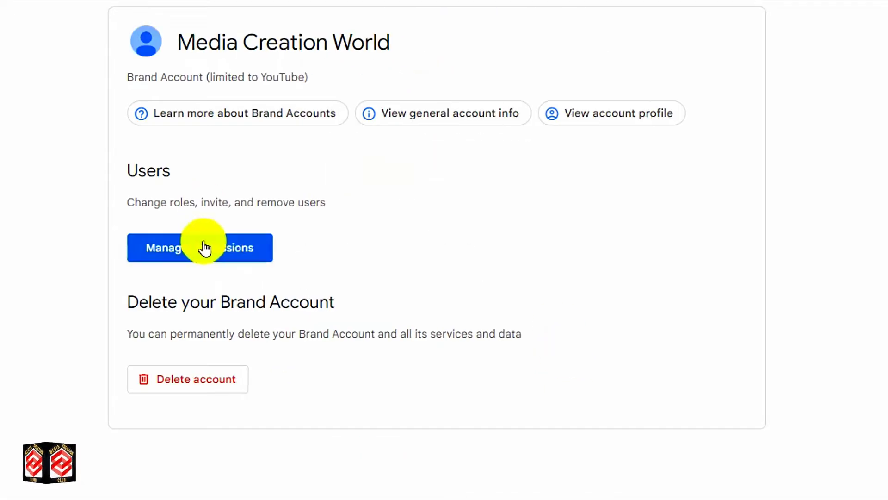
click(230, 253)
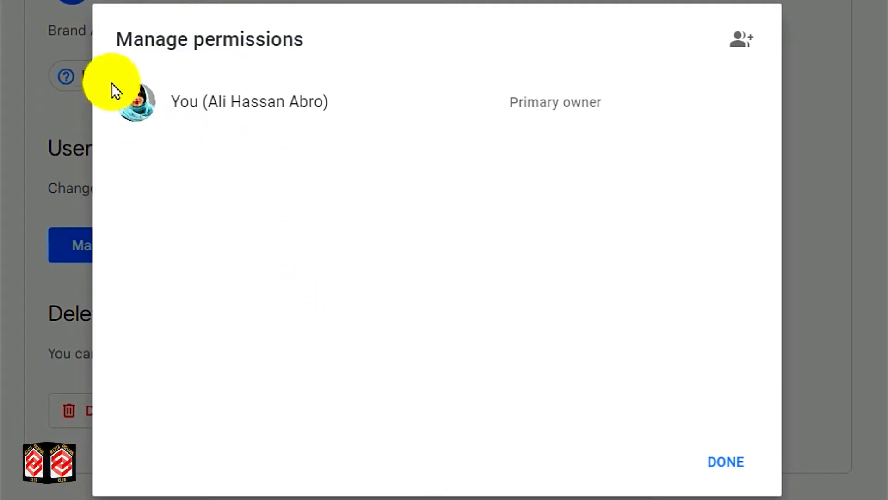
Step: Highlight the Manage permissions title and the single Primary owner entry for emphasis
drag(118, 40, 319, 40)
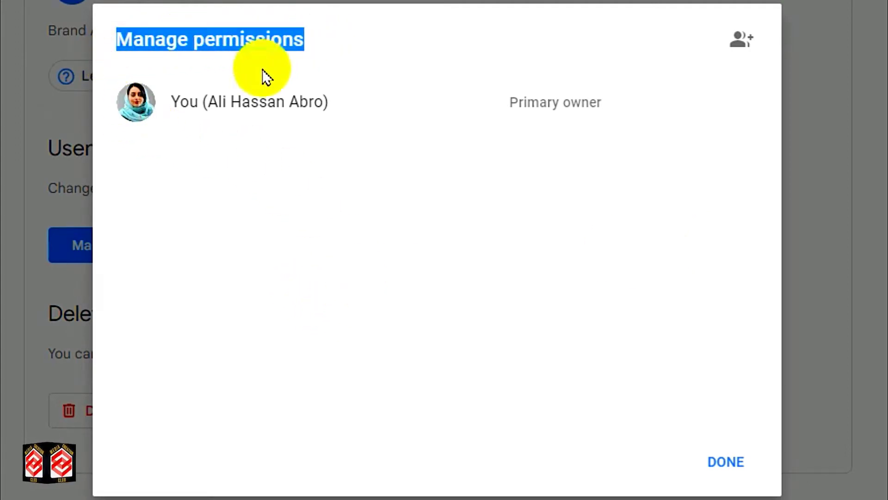
click(191, 103)
drag(190, 103, 670, 118)
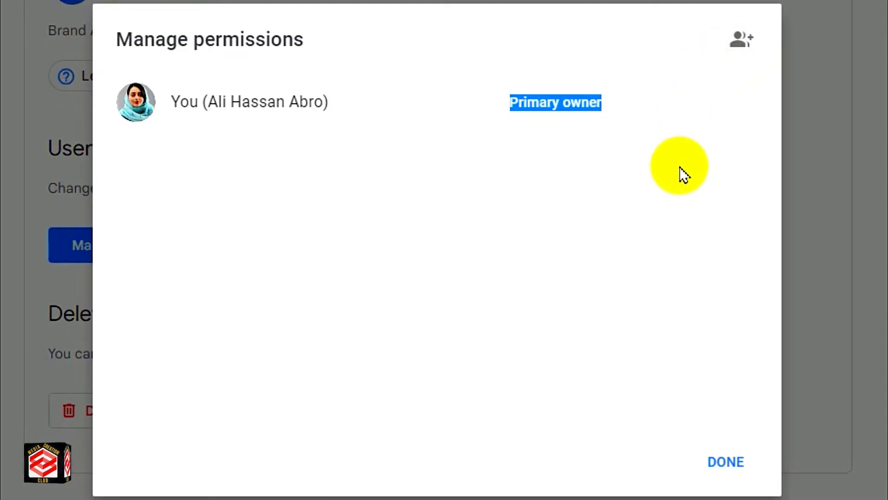
click(679, 168)
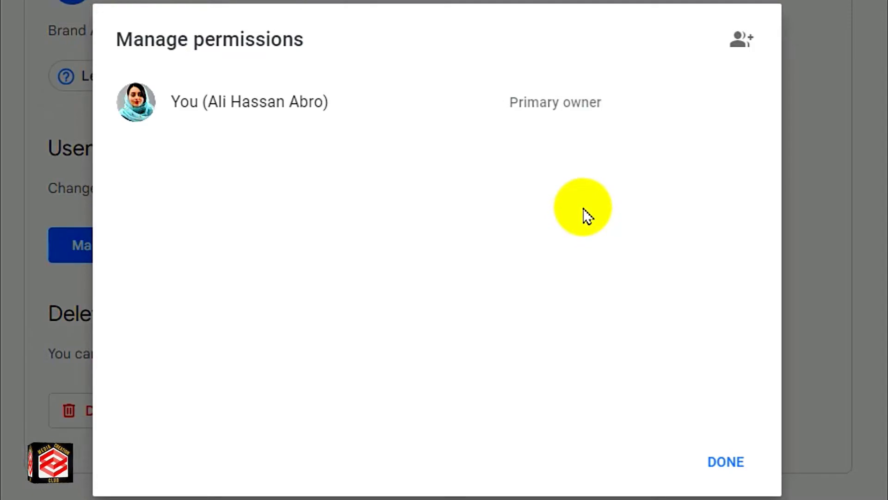
Step: Invite the new Gmail address to the Brand Account with the Owner role
click(746, 48)
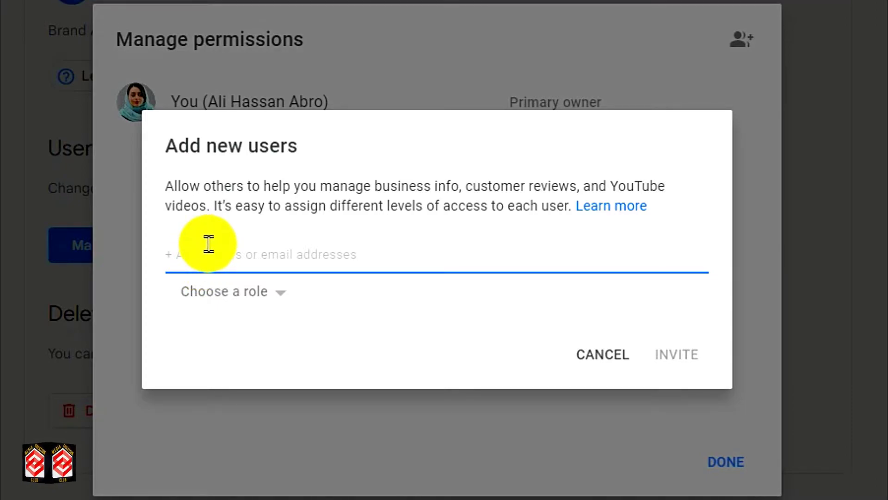
text(me)
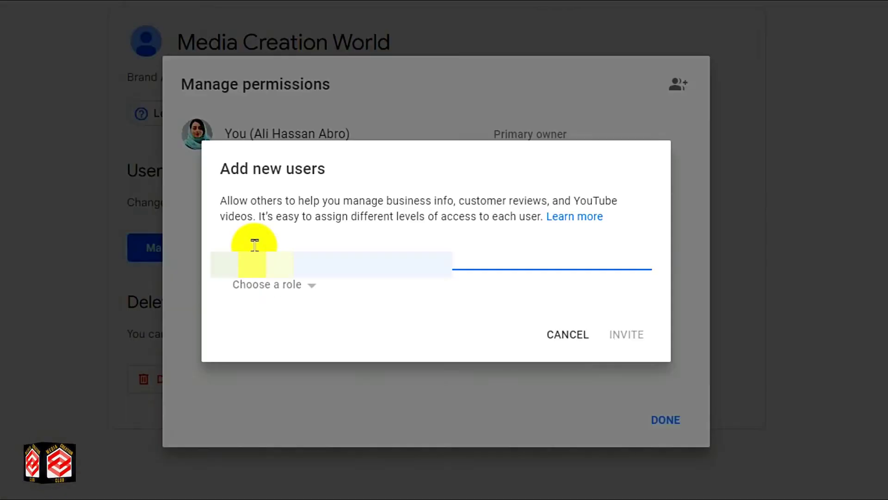
key(Return)
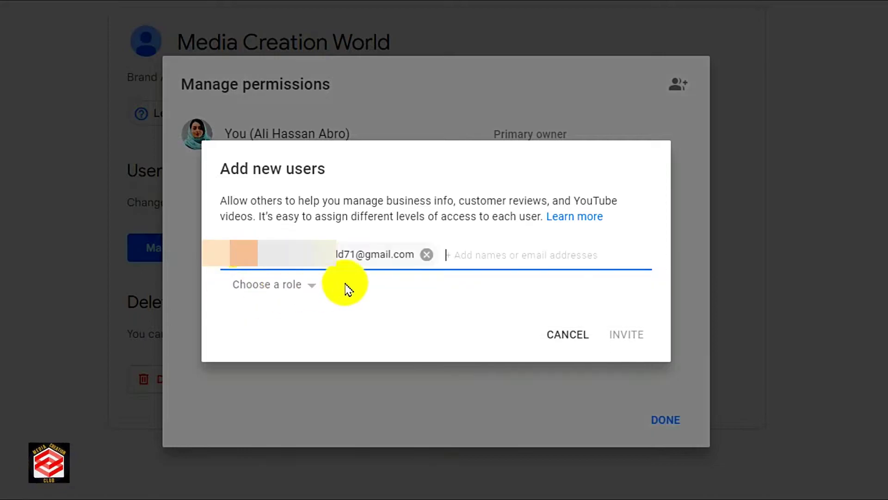
click(312, 290)
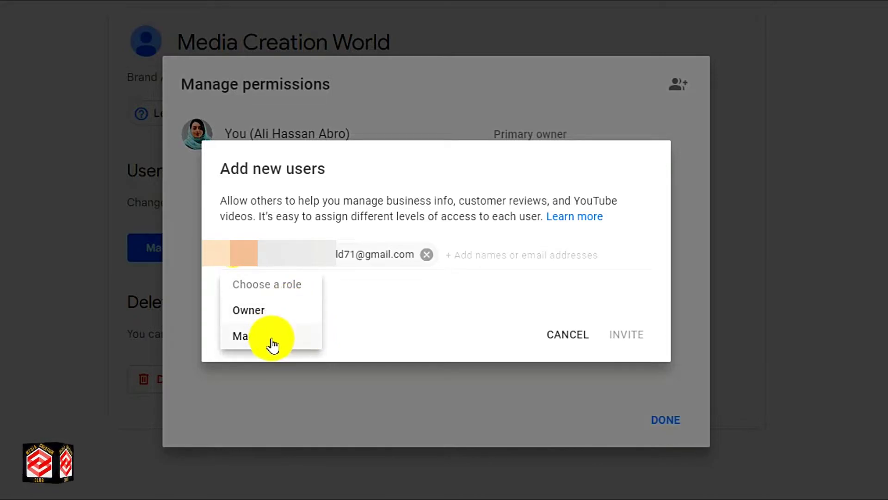
click(293, 314)
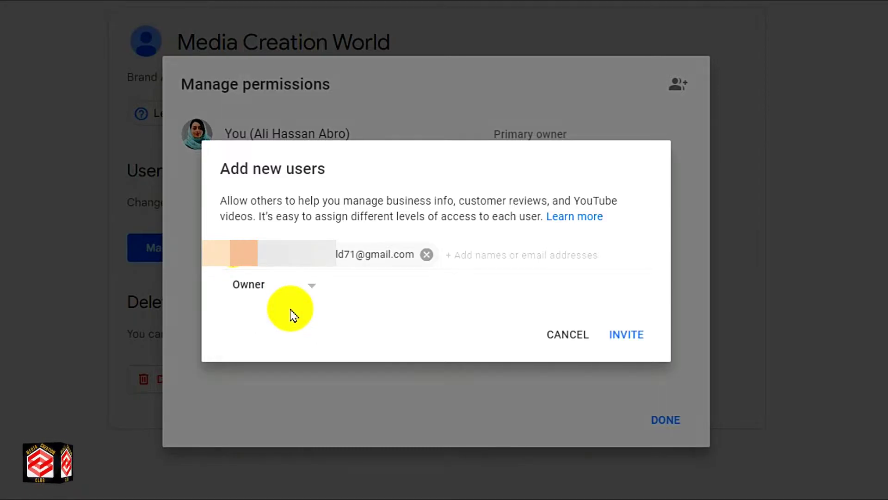
click(637, 344)
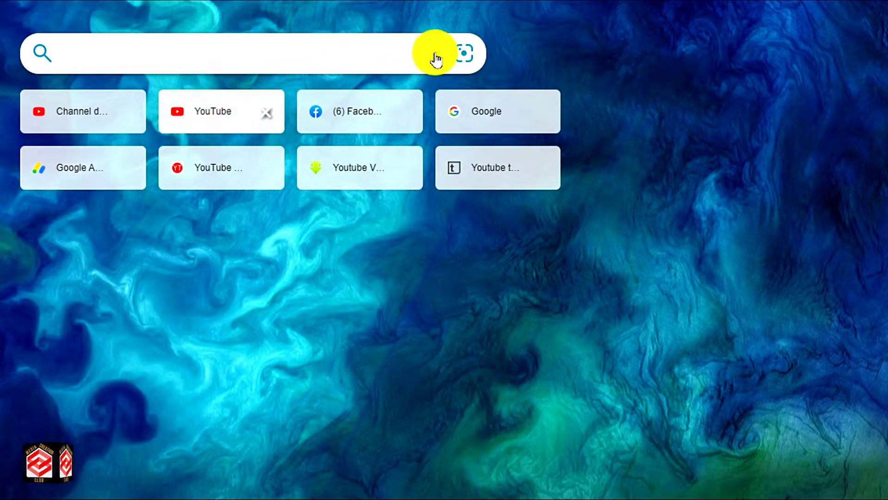
Step: Open the Media Creation World ownership invitation email and accept it, highlighting its subject line
click(464, 113)
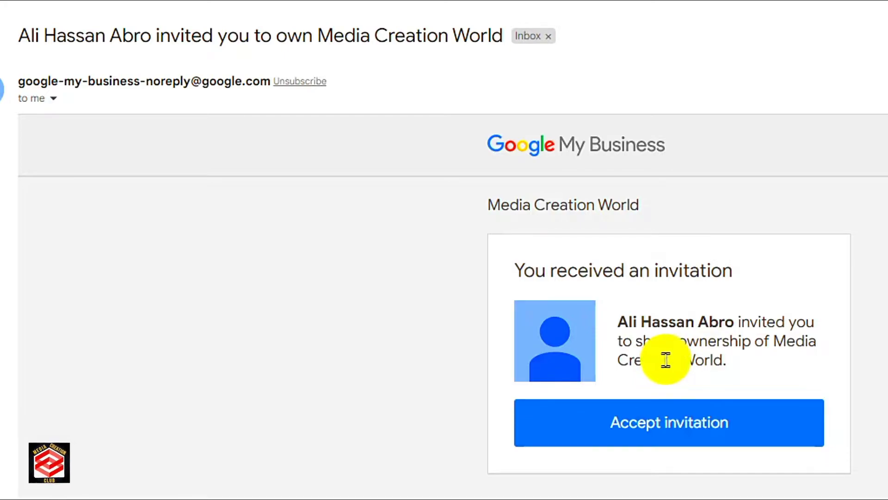
drag(26, 35, 247, 40)
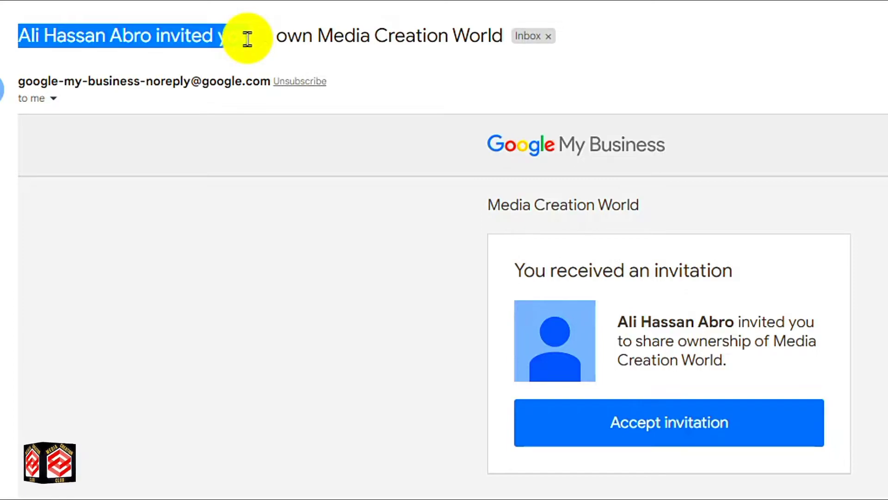
click(17, 41)
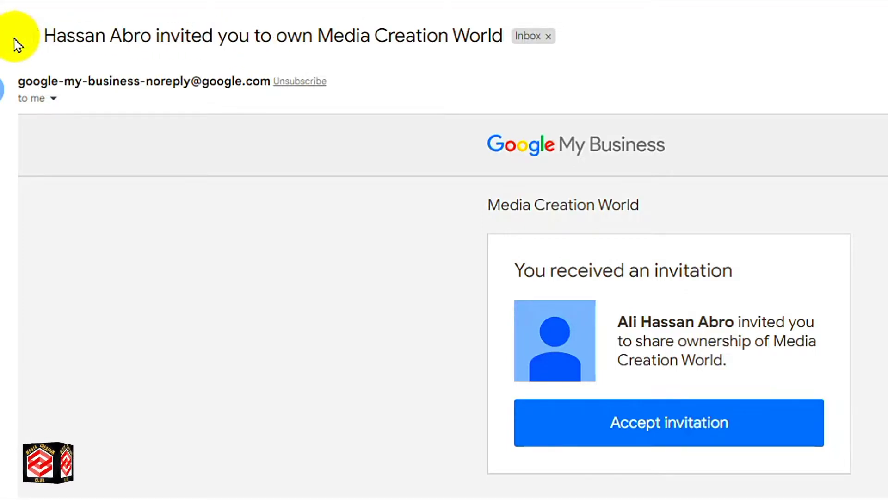
click(675, 425)
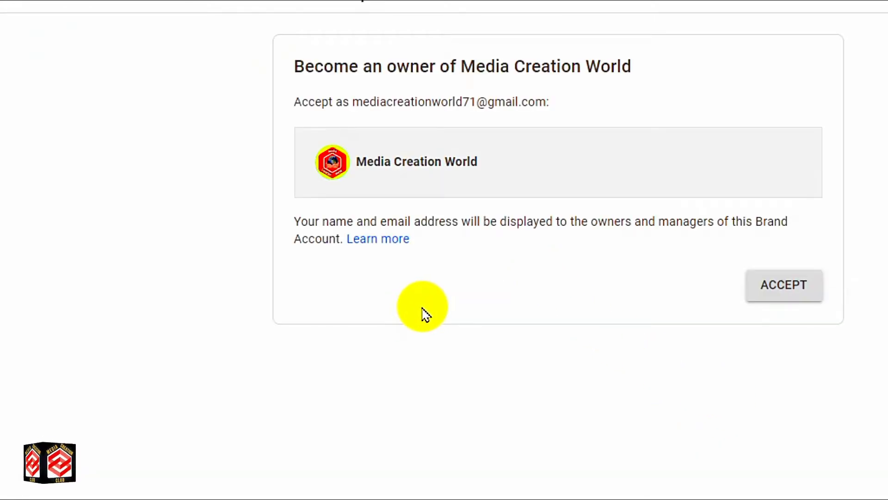
Step: Accept ownership of Media Creation World and close the user list with DONE
click(796, 294)
click(805, 296)
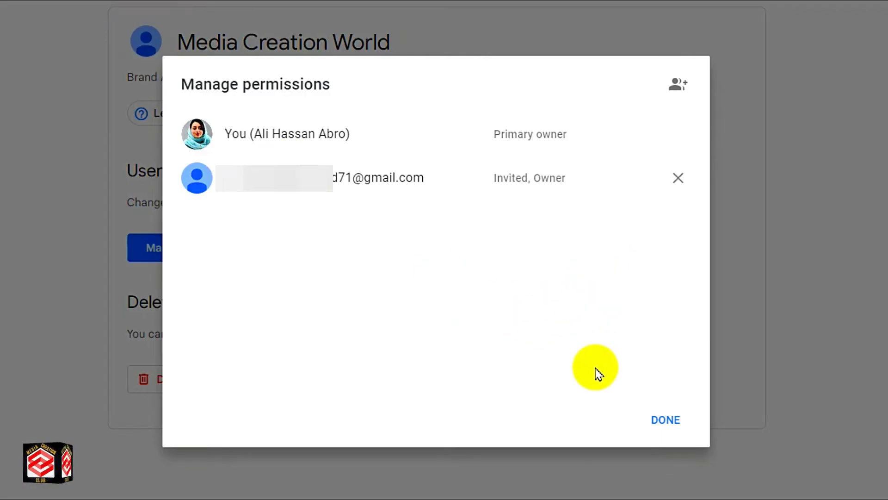
click(667, 422)
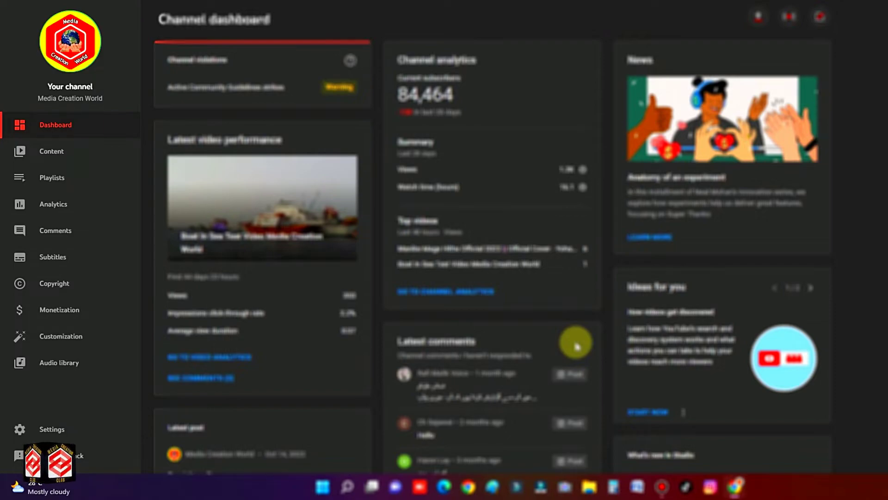
Step: Open the Channel settings' Advanced tab and follow 'Manage YouTube account'
click(56, 430)
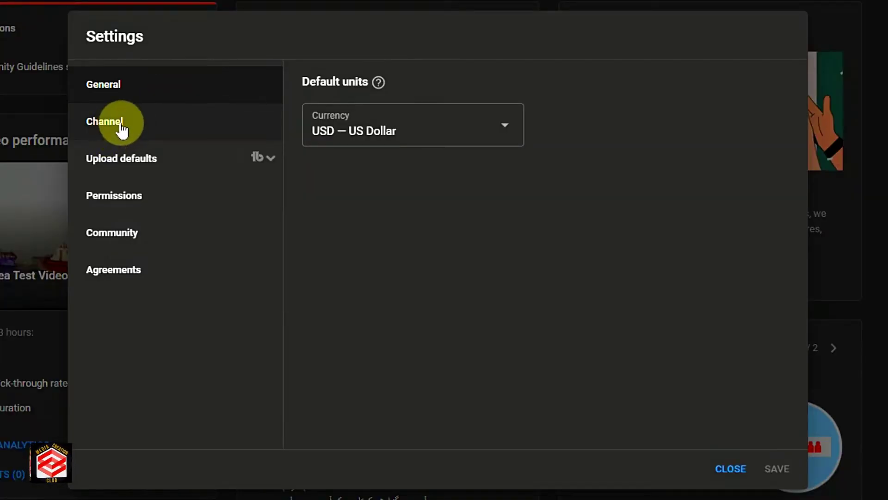
click(121, 129)
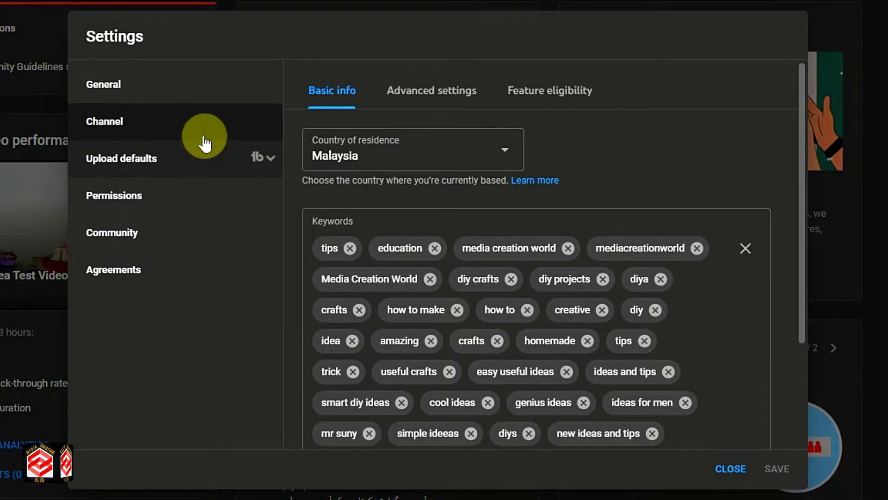
click(445, 93)
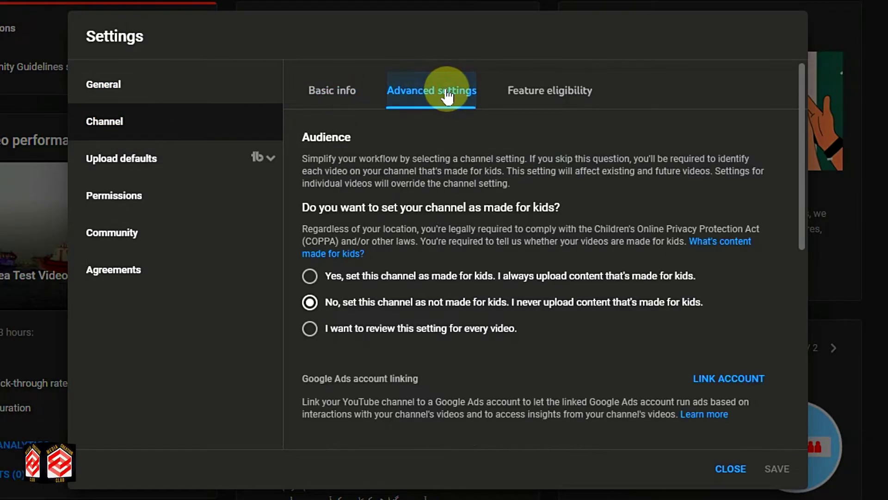
scroll(416, 184, down, 10)
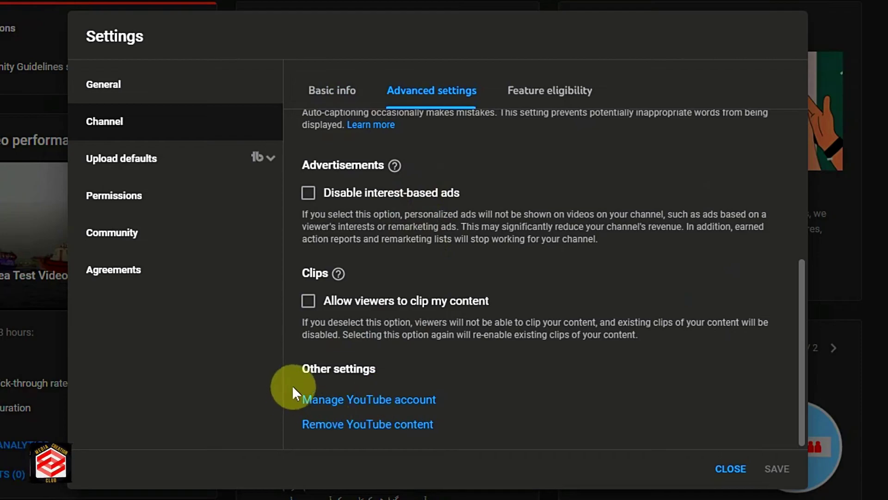
click(382, 399)
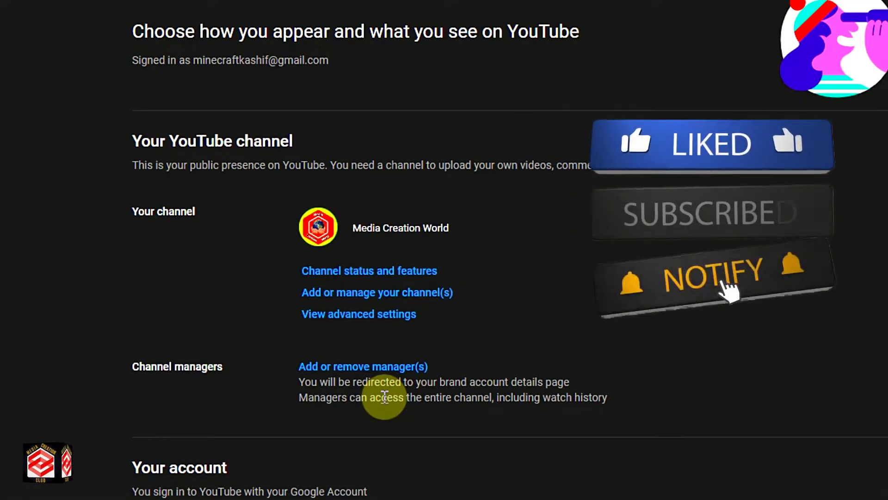
Step: Follow 'Add or remove manager(s)' under Channel managers to the Media Creation World Brand Account page
scroll(387, 398, down, 1)
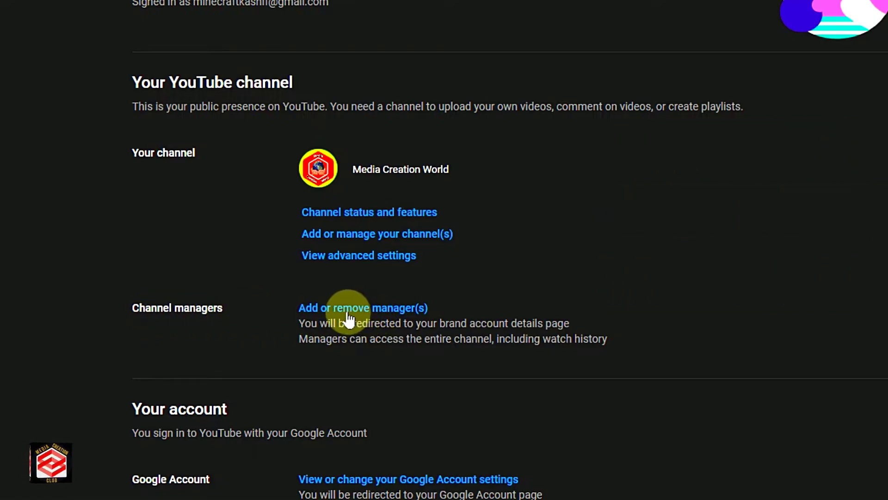
click(374, 309)
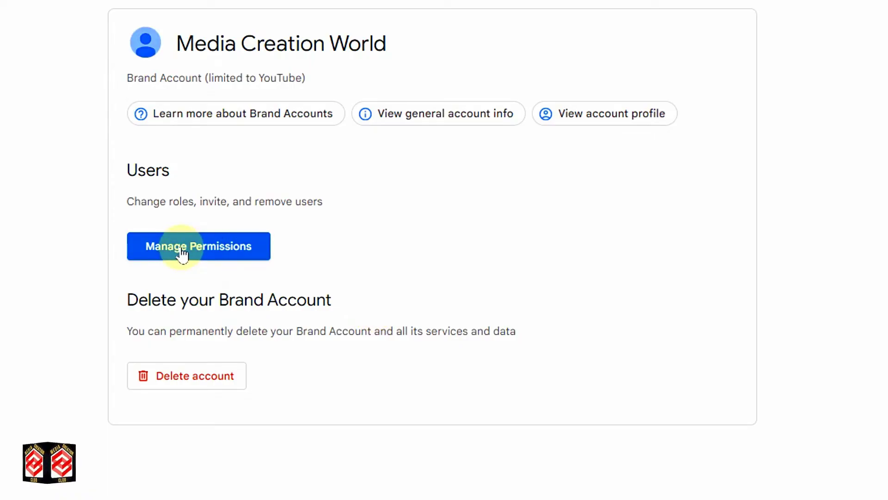
click(183, 254)
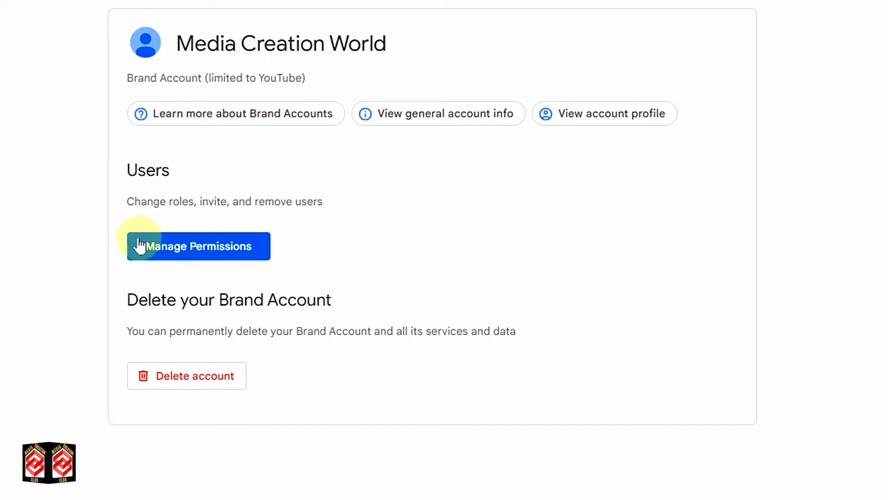
Step: Open the Manage permissions list, now showing the added account as Owner beside the Primary owner
click(173, 254)
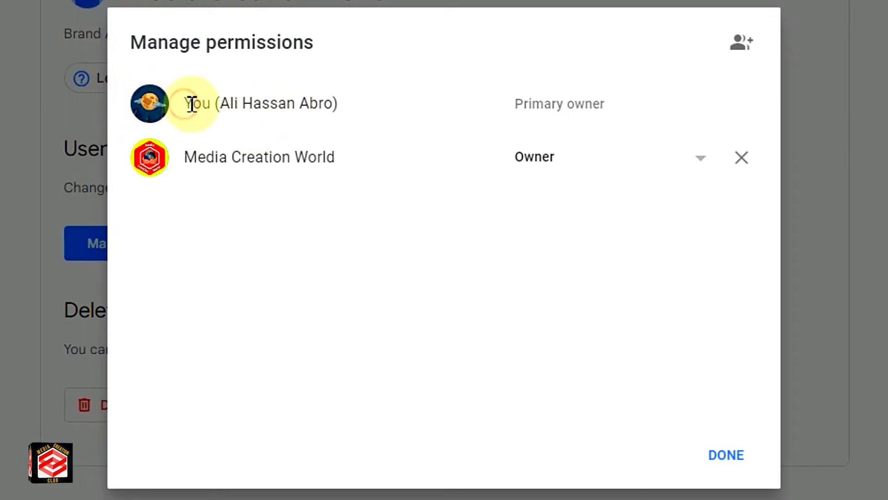
drag(192, 103, 622, 112)
click(622, 111)
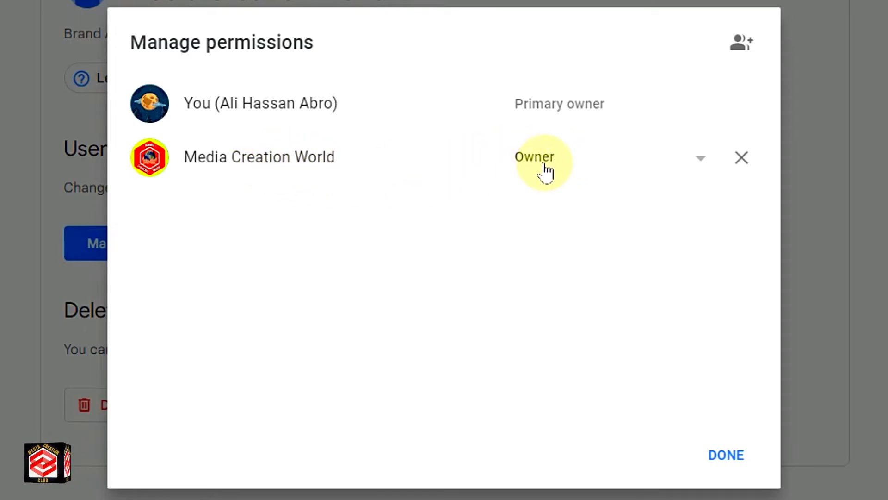
click(700, 163)
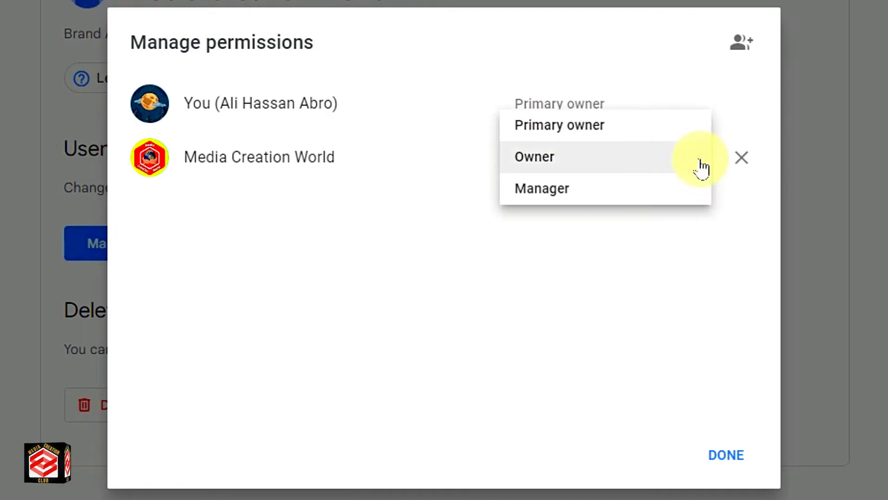
Step: Make Media Creation World the Primary owner and confirm the TRANSFER
click(582, 133)
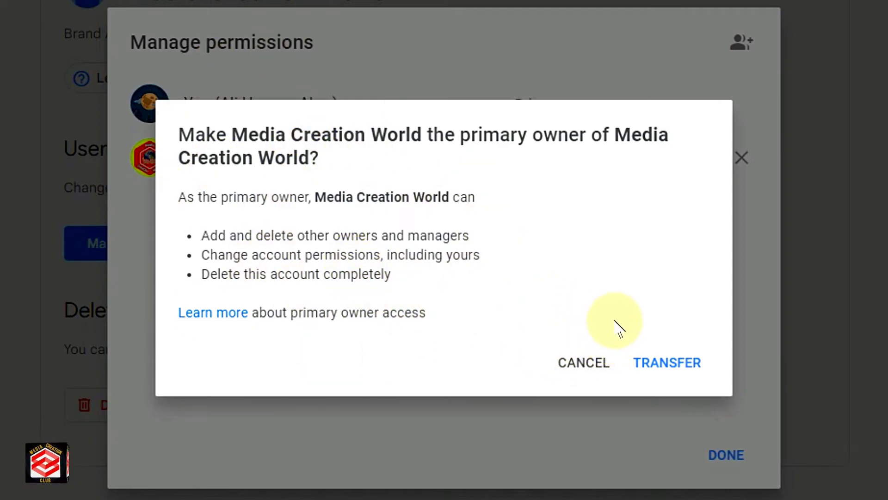
click(668, 363)
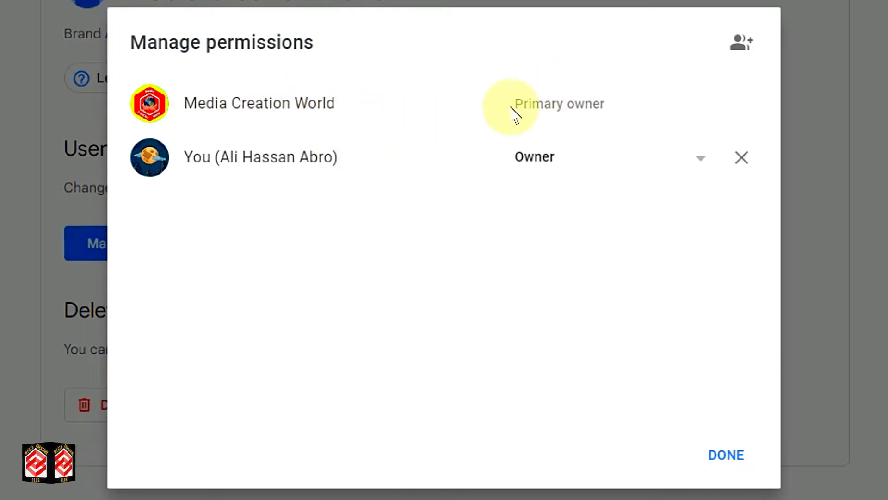
drag(517, 104, 634, 103)
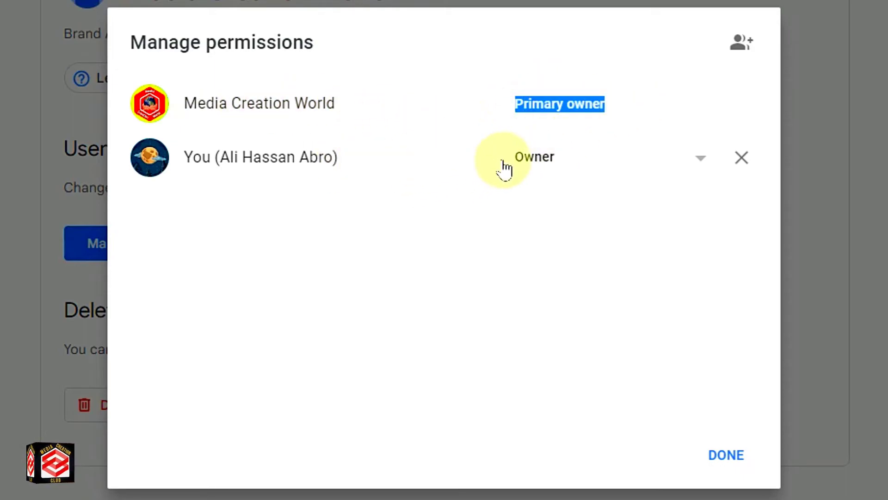
click(605, 237)
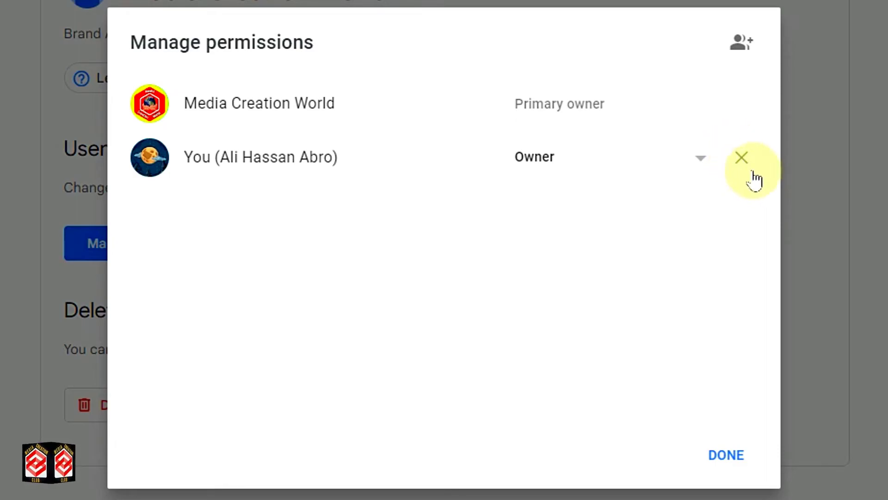
Step: Remove your own Owner entry from the Media Creation World brand account and confirm
click(741, 163)
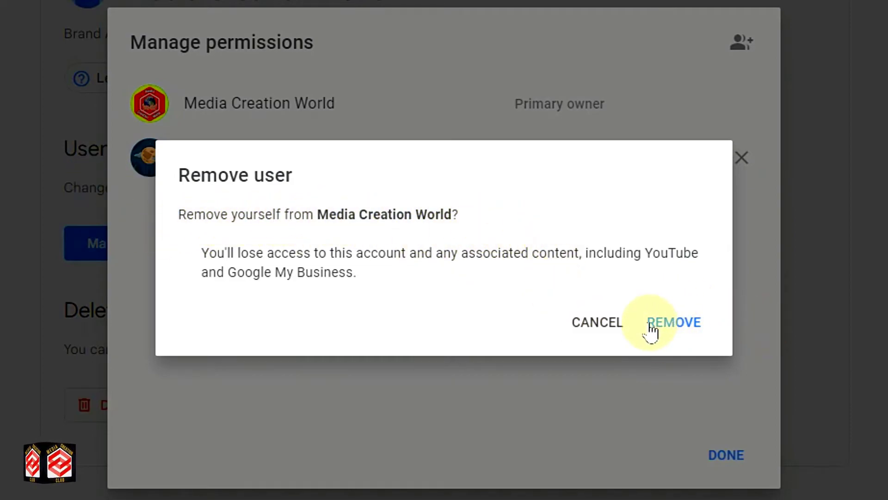
click(675, 324)
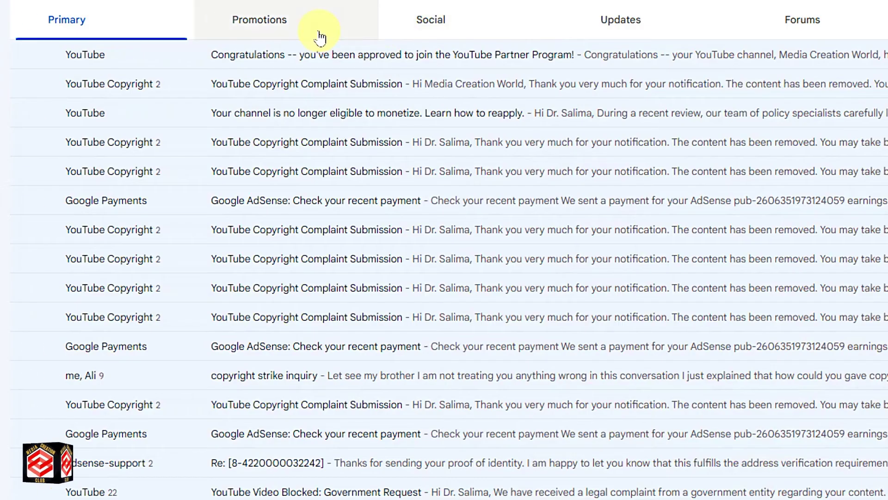
Step: Open the 'You are no longer an owner of Media Creation World' email under Updates
click(651, 37)
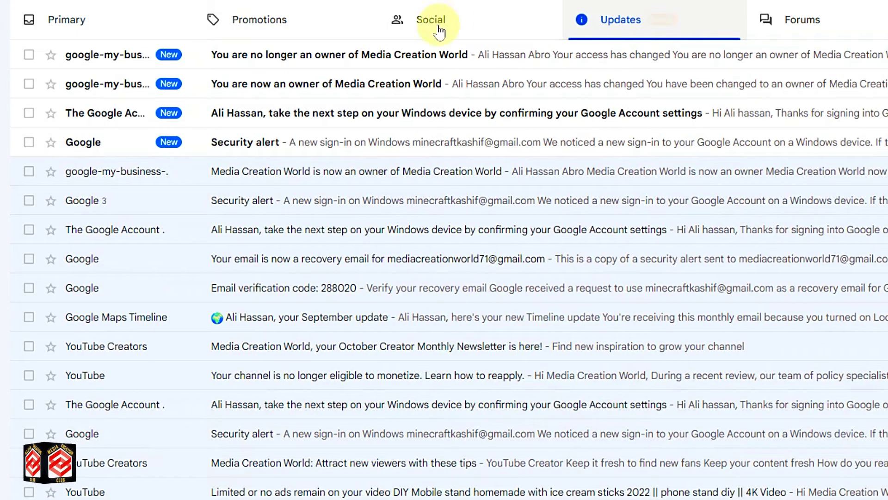
click(308, 57)
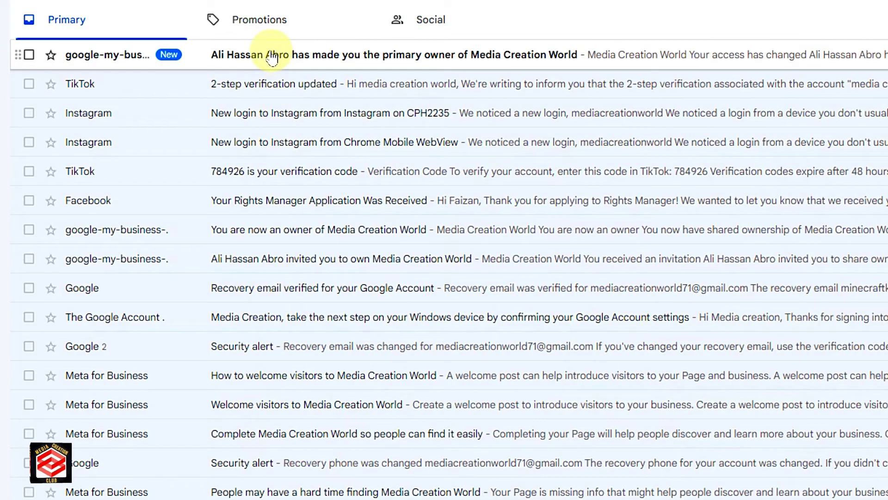
Step: Open the 'made you the primary owner of Media Creation World' email and choose Get started
click(272, 54)
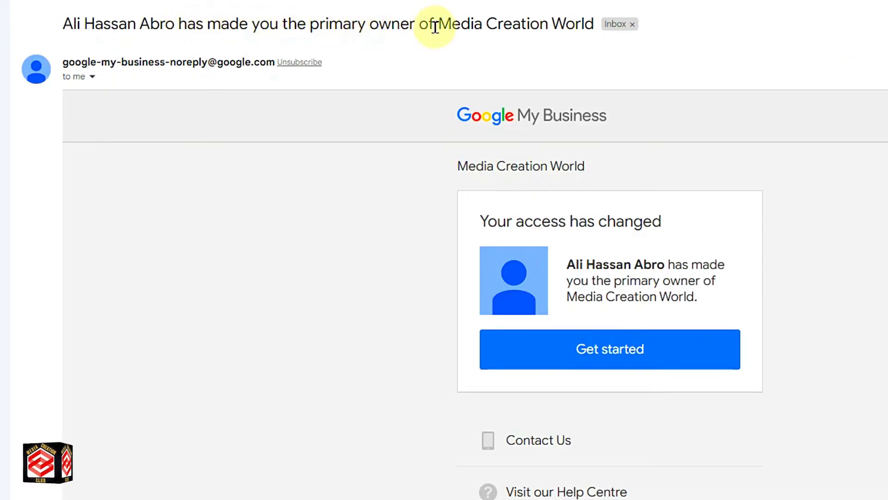
click(619, 351)
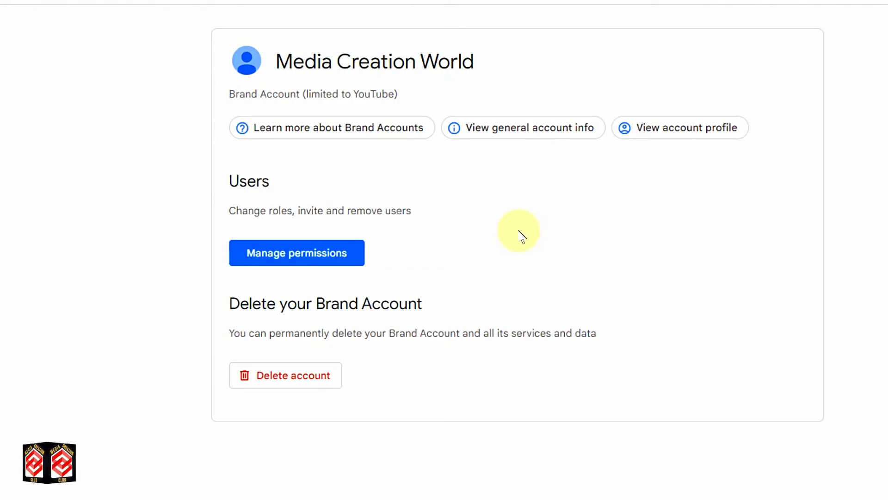
Step: Review the signed-in Google accounts from the profile avatar menu
click(828, 37)
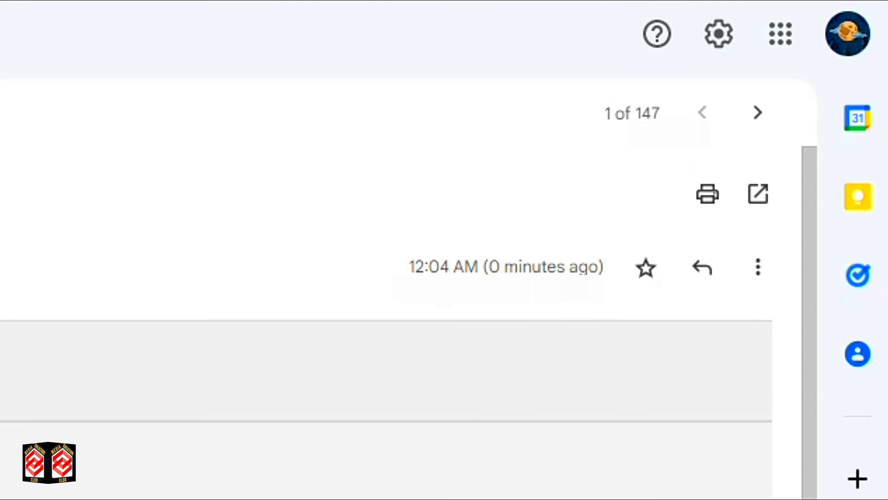
click(848, 39)
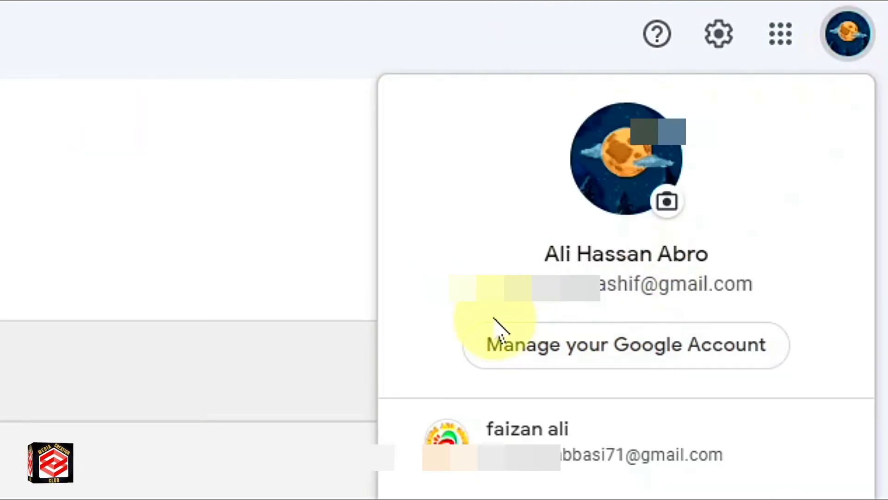